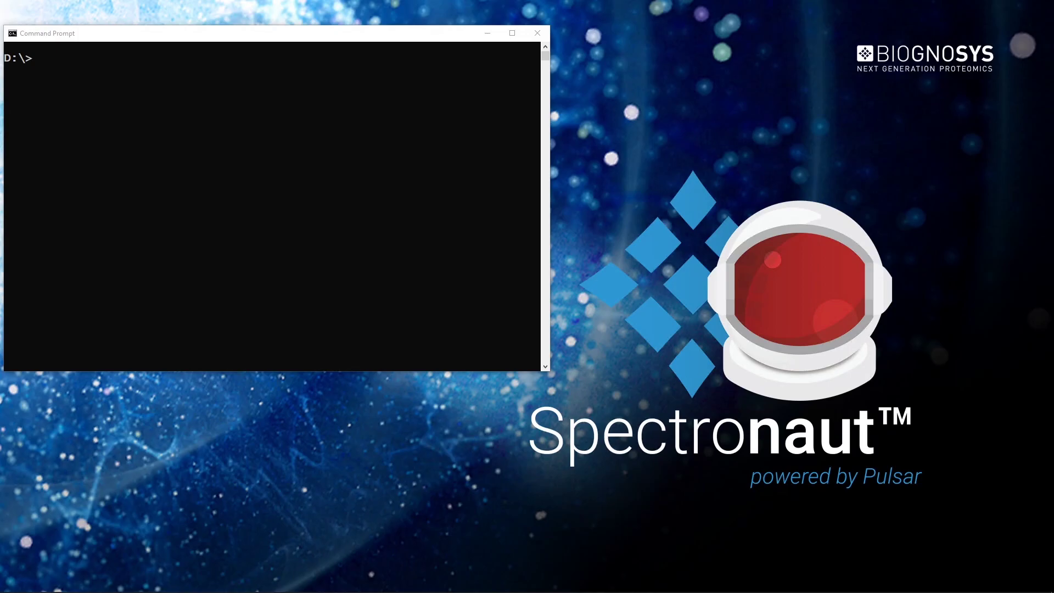
Paste the Spectronaut.exe analysis command and point out the program path and run name Demo.
left_click(50, 70)
type("\"C:\\Program Files\\Biognosys\\Spectronaut\\bin\\Spectronaut.exe\" -n \"Demo\" -a \"D:\\Demo\\Liver DDA Fractionated_40min.kit\" -o \"D:\\Demo\\Output\" -r \"D:\\Demo\\liver-cancer p1-040min_MHRM_R01_T0.htrms\" -r \"D:\\Demo\\liver-cancer-p1-040min_MHRM_R02_T0.htrms\"")
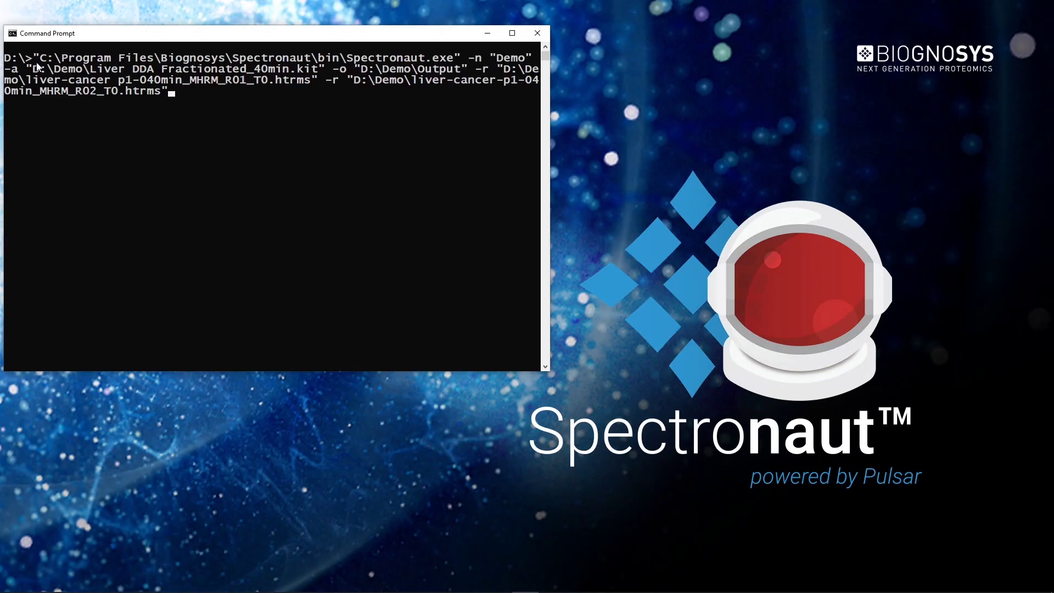
left_click_drag(35, 59, 474, 68)
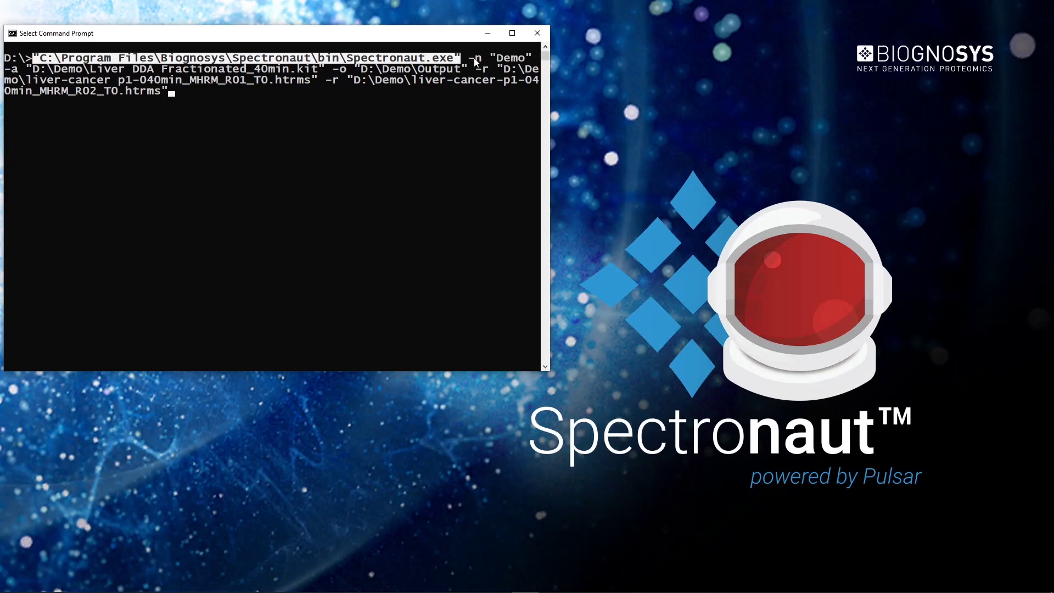
left_click_drag(475, 60, 531, 63)
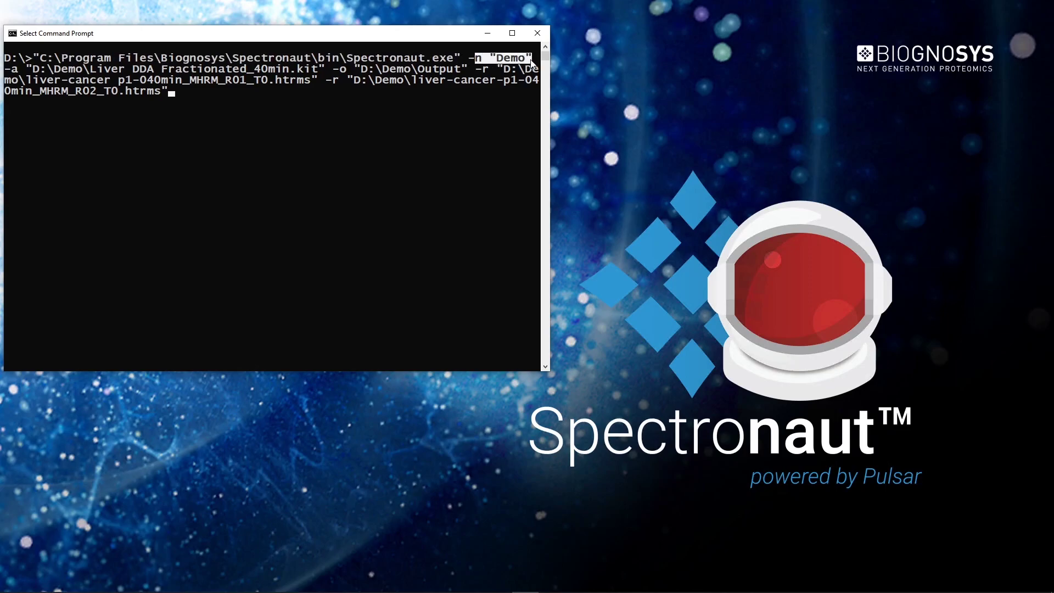
Point out the -a liver DDA .kit library, -o D:\Demo\Output folder and both -r htrms runs.
left_click_drag(30, 70, 324, 73)
left_click(18, 72)
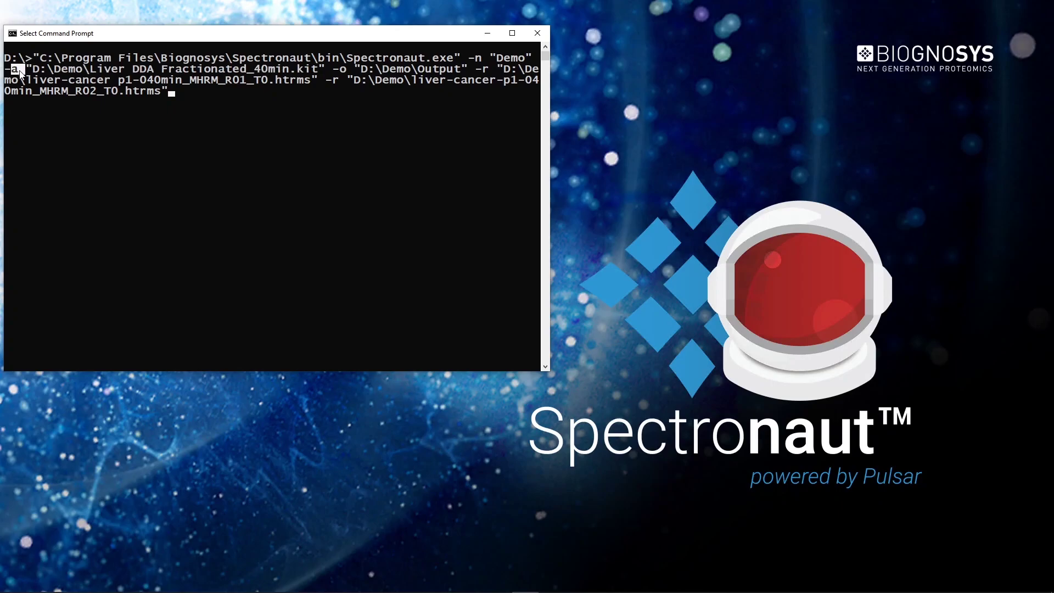
left_click_drag(20, 73, 26, 73)
left_click_drag(332, 70, 469, 76)
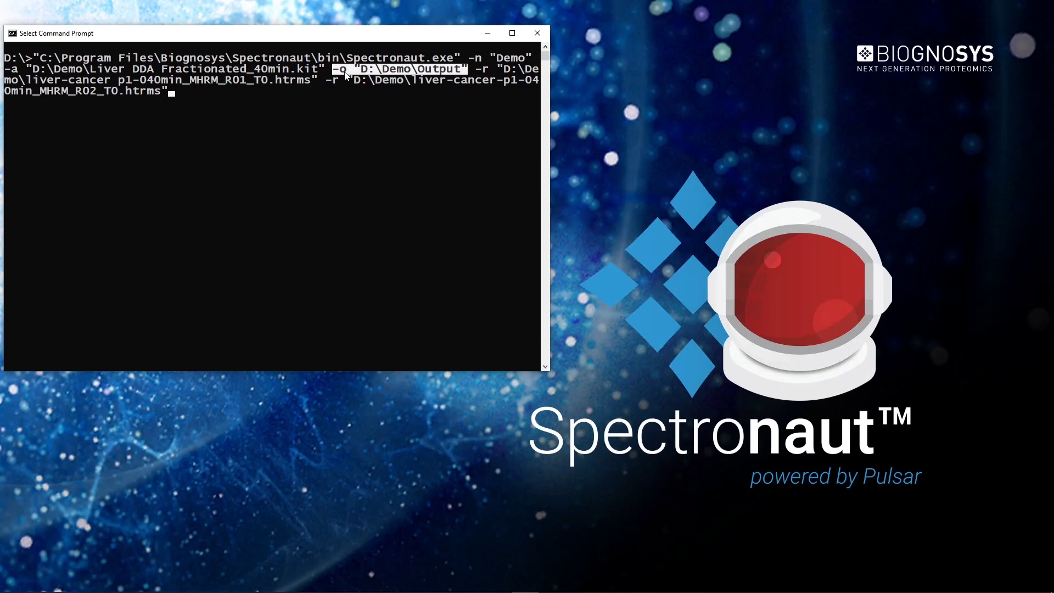
left_click(481, 69)
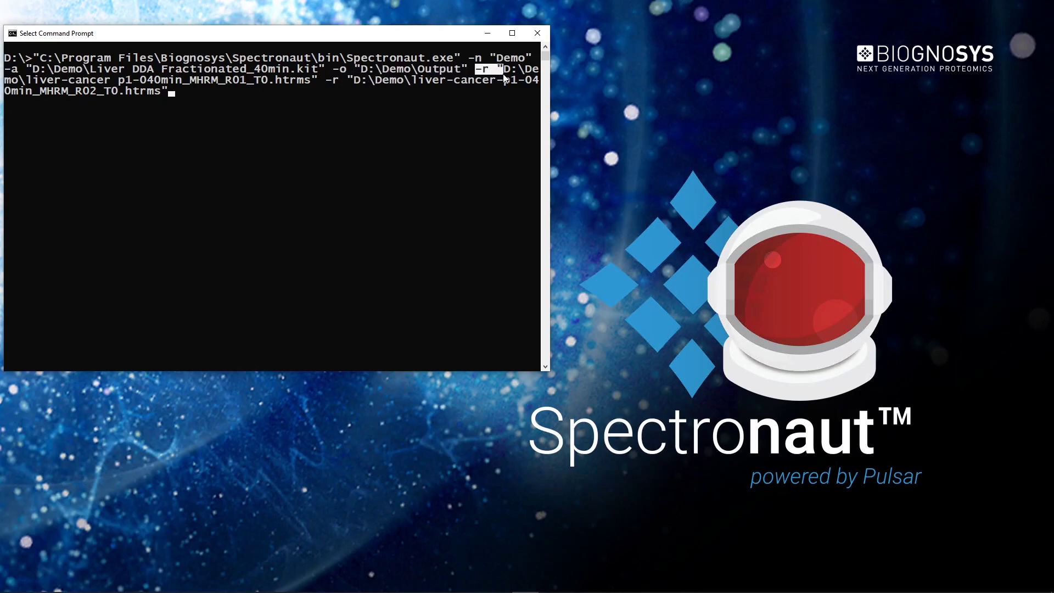
left_click_drag(504, 80, 170, 92)
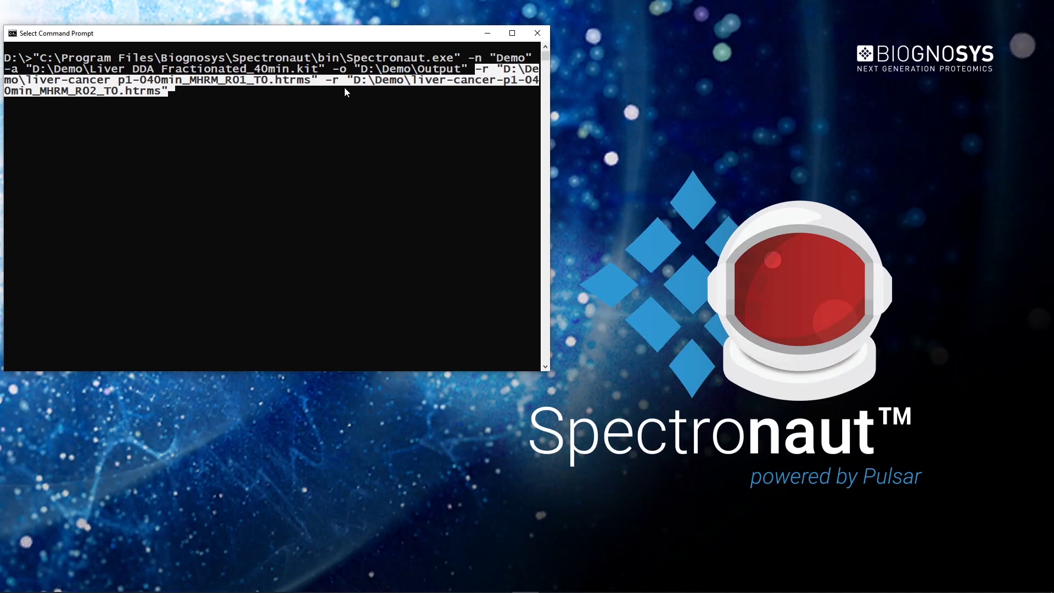
left_click(198, 98)
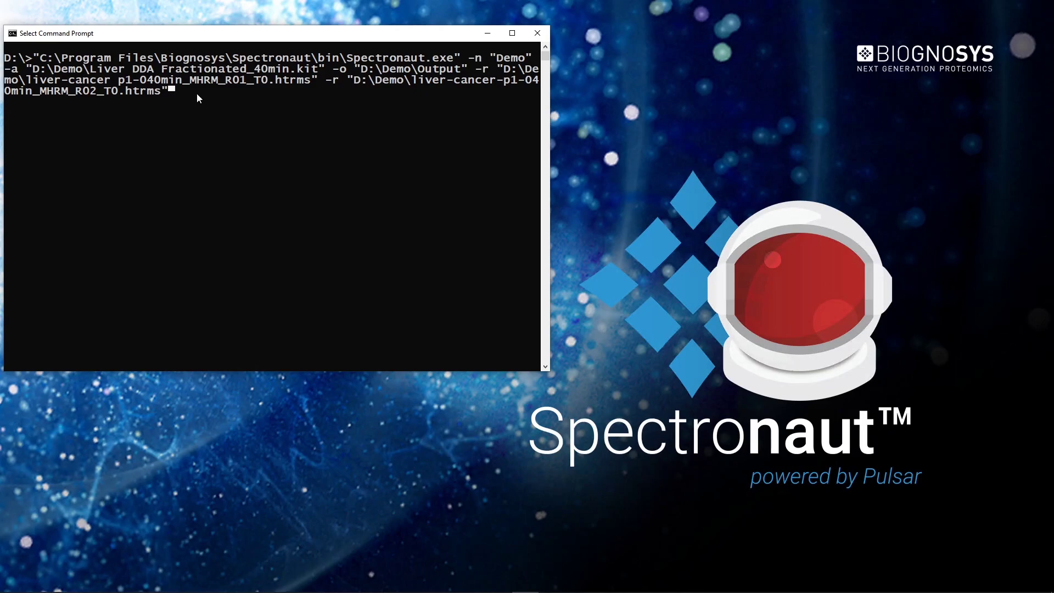
Run the two-run Demo analysis and recall the same command at the prompt.
key("Return")
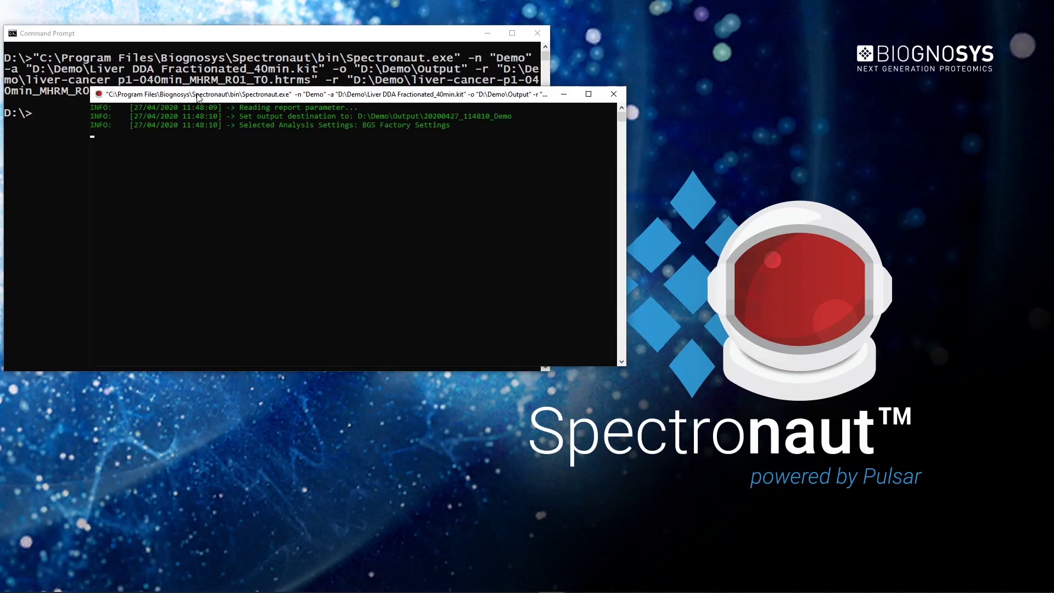
left_click(142, 38)
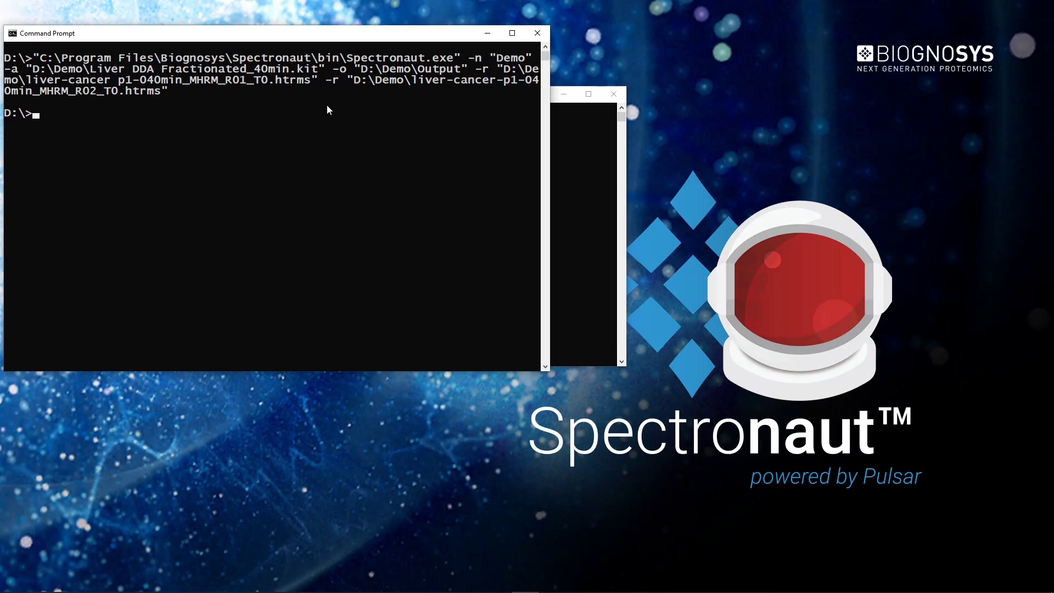
key("Up")
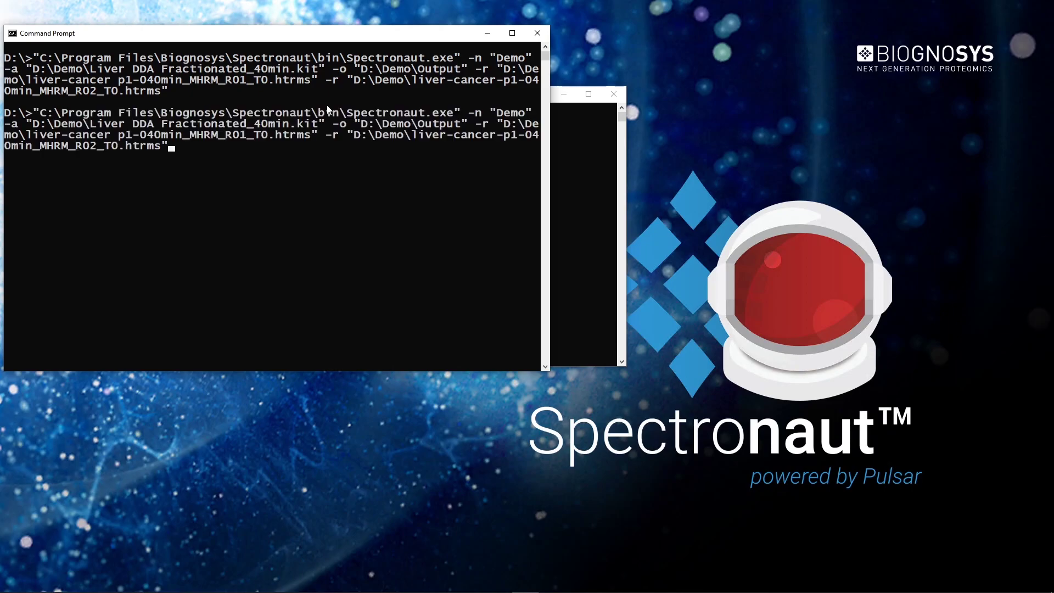
Replace the -r run file arguments with -d "D:\Demo" to analyse the whole folder.
key("BackSpace")
key("BackSpace")
key("BackSpace")
key("BackSpace")
key("BackSpace")
key("BackSpace")
key("BackSpace")
key("BackSpace")
key("BackSpace")
key("BackSpace")
key("BackSpace")
key("BackSpace")
key("BackSpace")
key("BackSpace")
key("BackSpace")
key("BackSpace")
key("BackSpace")
key("BackSpace")
key("BackSpace")
key("BackSpace")
key("BackSpace")
key("BackSpace")
key("BackSpace")
key("BackSpace")
key("BackSpace")
key("BackSpace")
key("BackSpace")
key("BackSpace")
key("BackSpace")
key("BackSpace")
key("BackSpace")
key("BackSpace")
key("BackSpace")
key("BackSpace")
key("BackSpace")
key("BackSpace")
key("BackSpace")
key("BackSpace")
key("BackSpace")
key("BackSpace")
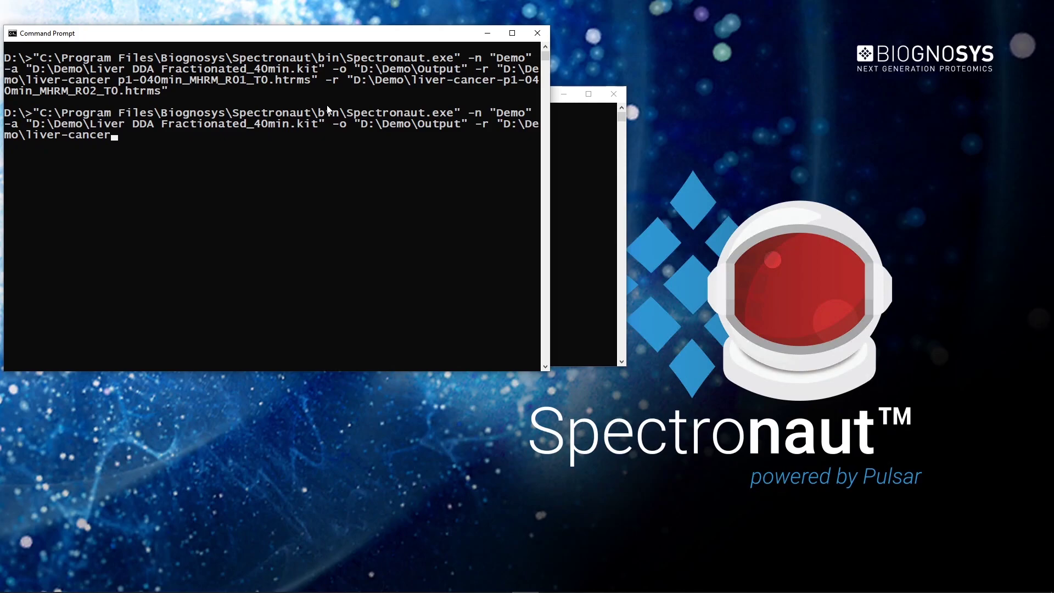
key("BackSpace")
key("BackSpace")
key("BackSpace")
key("BackSpace")
key("BackSpace")
key("BackSpace")
key("BackSpace")
key("BackSpace")
key("BackSpace")
key("BackSpace")
key("BackSpace")
key("BackSpace")
key("BackSpace")
type("\"")
key("Left")
key("Left")
key("Left")
key("Left")
key("Left")
key("Left")
key("Left")
key("Left")
key("Left")
key("Left")
key("BackSpace")
type("D")
key("BackSpace")
type("d")
Run the D:\Demo folder analysis and open its 20200427_100721_Demo results folder.
key("Return")
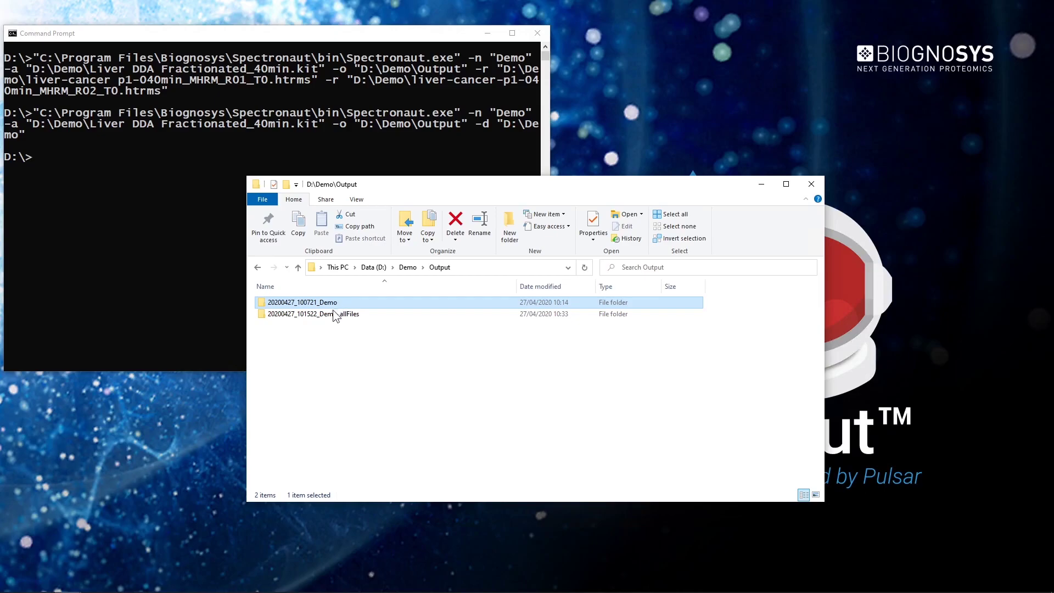
double_click(296, 306)
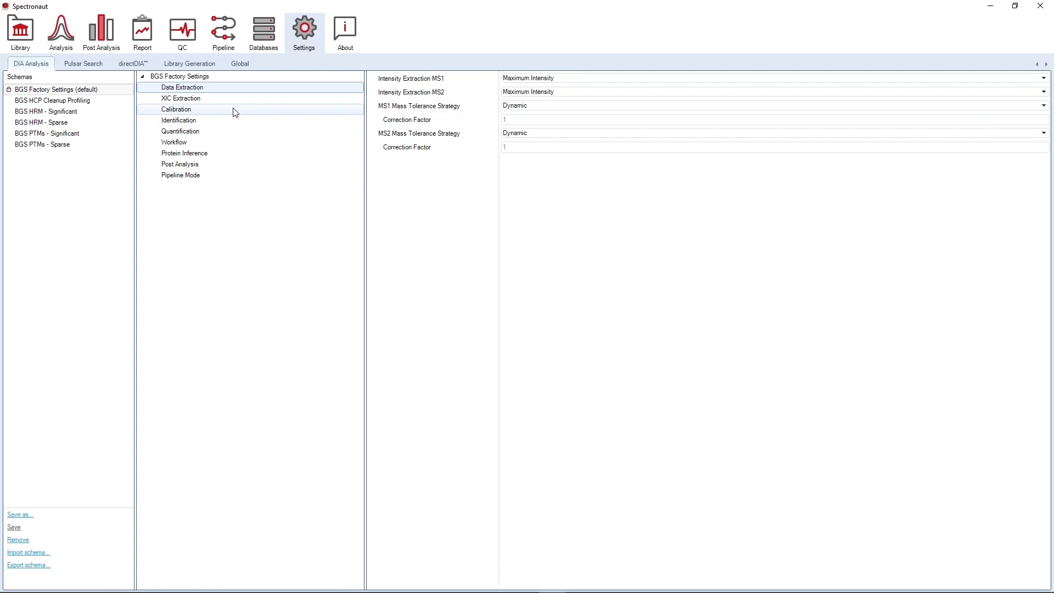
Show the Pipeline Mode report options of the BGS Factory Settings DIA Analysis schema.
left_click(223, 179)
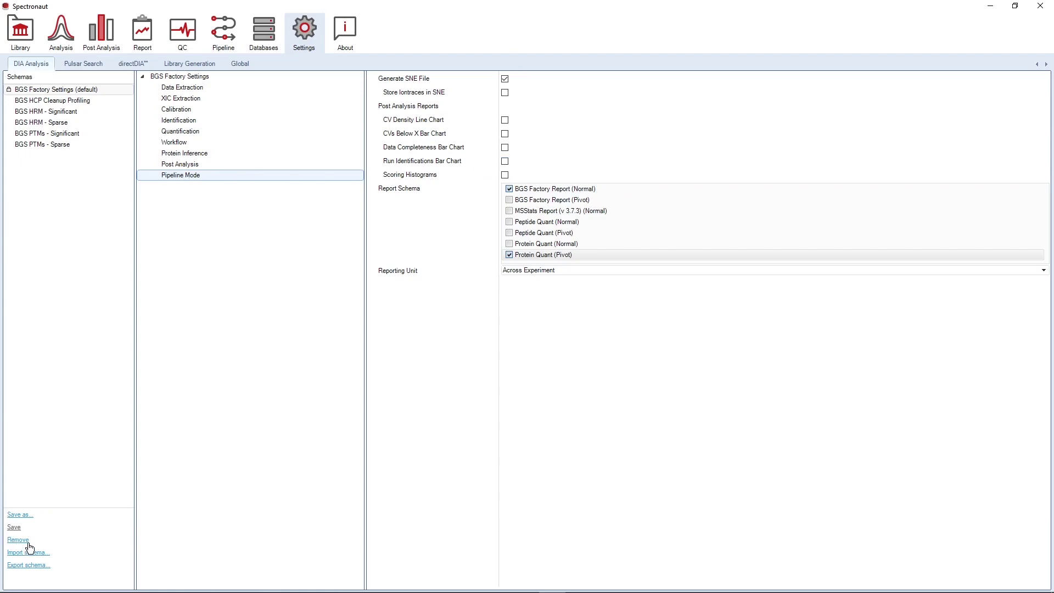
Save the schema as 'Demo Settings' and export it to D:\Demo\Demo Settings.prop.
left_click(22, 518)
type("Demo")
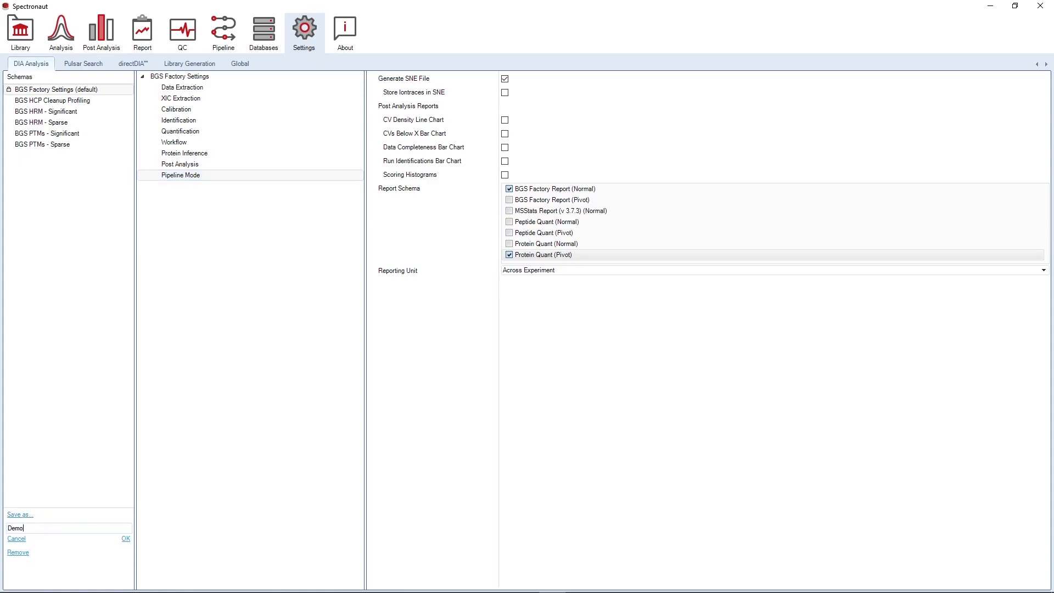
type(" Settings")
key("Return")
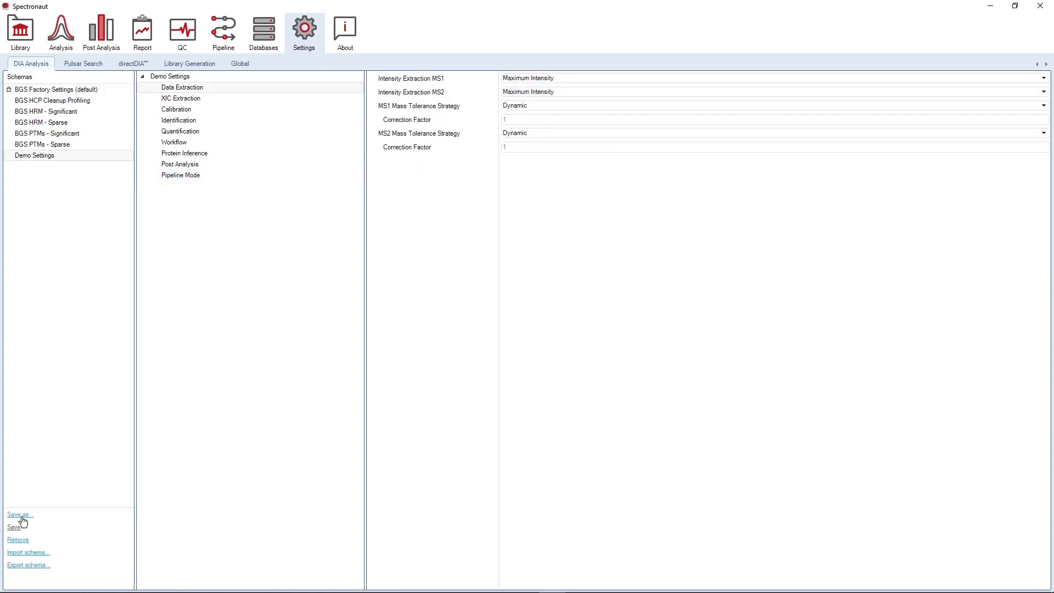
left_click(28, 567)
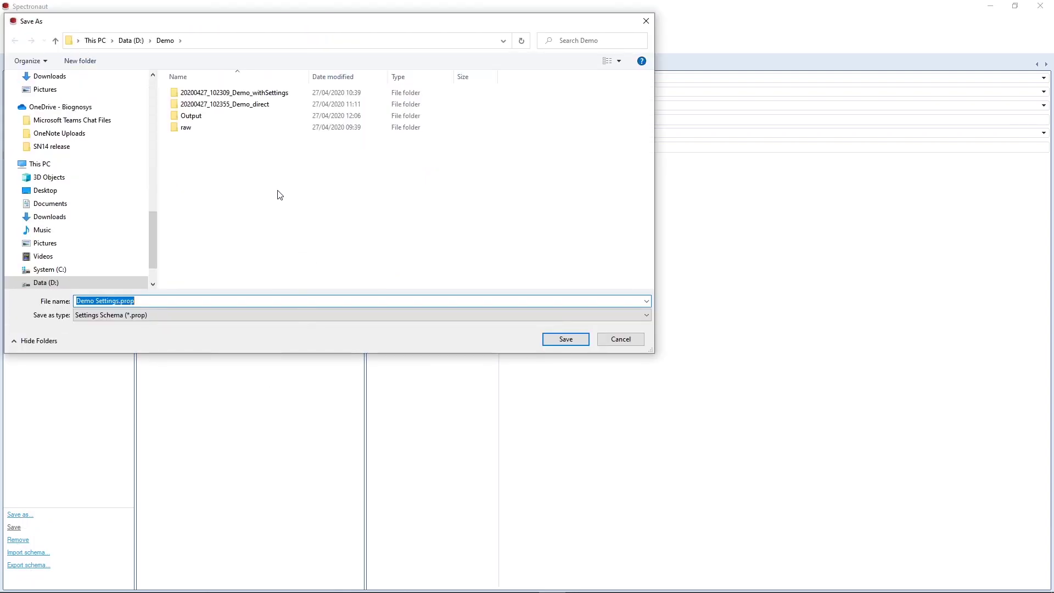
left_click(566, 339)
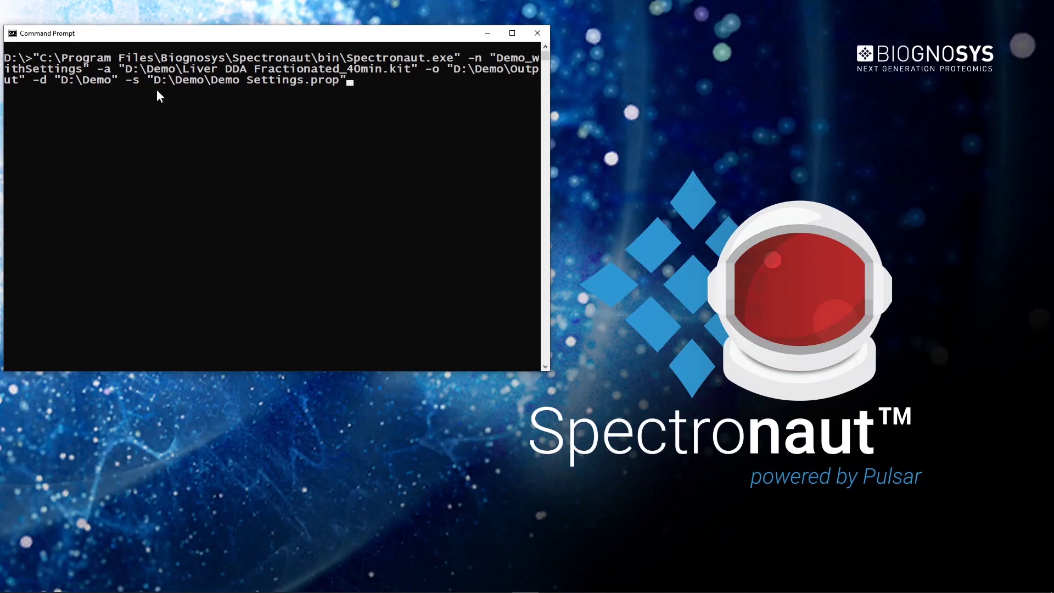
Point out the -s "D:\Demo\Demo Settings.prop" argument and run the Demo_withSettings analysis.
left_click_drag(132, 80, 331, 78)
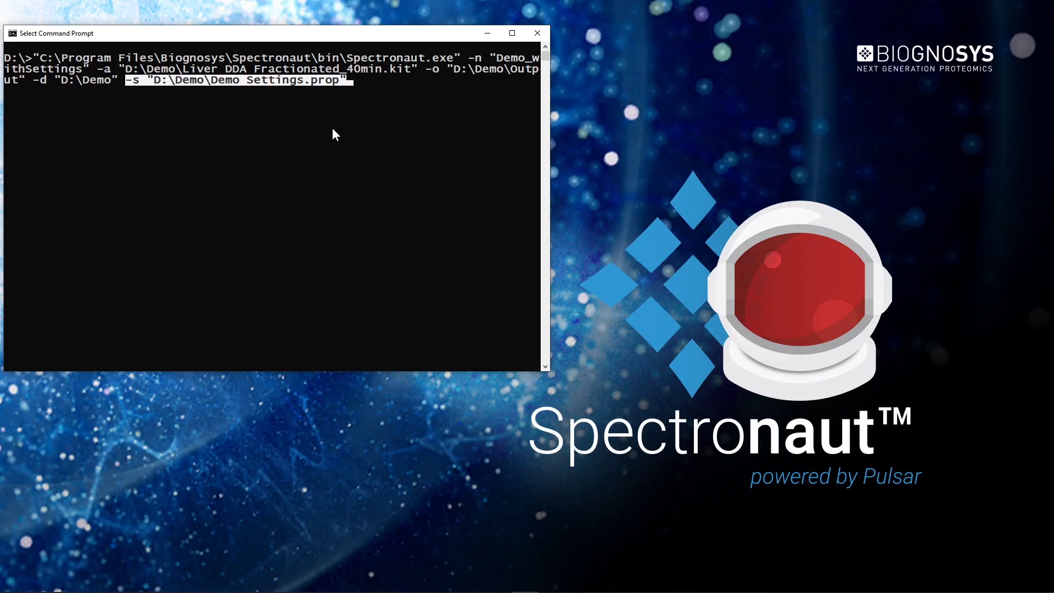
key("Return")
key("Return")
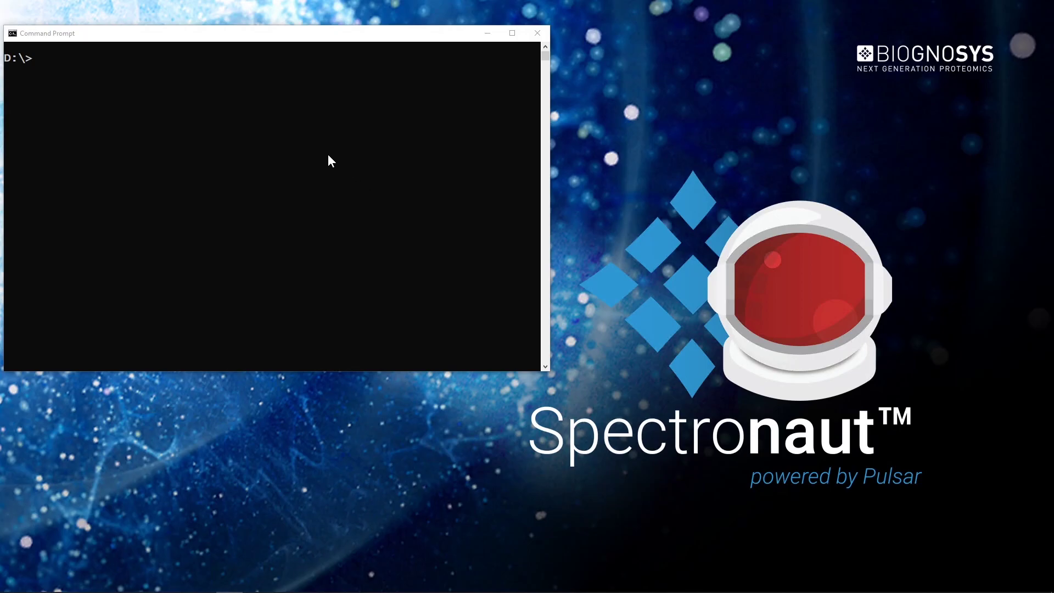
Paste and run the -direct Demo_direct command with the HUMAN .bgsfasta and one liver raw file.
left_click(45, 60)
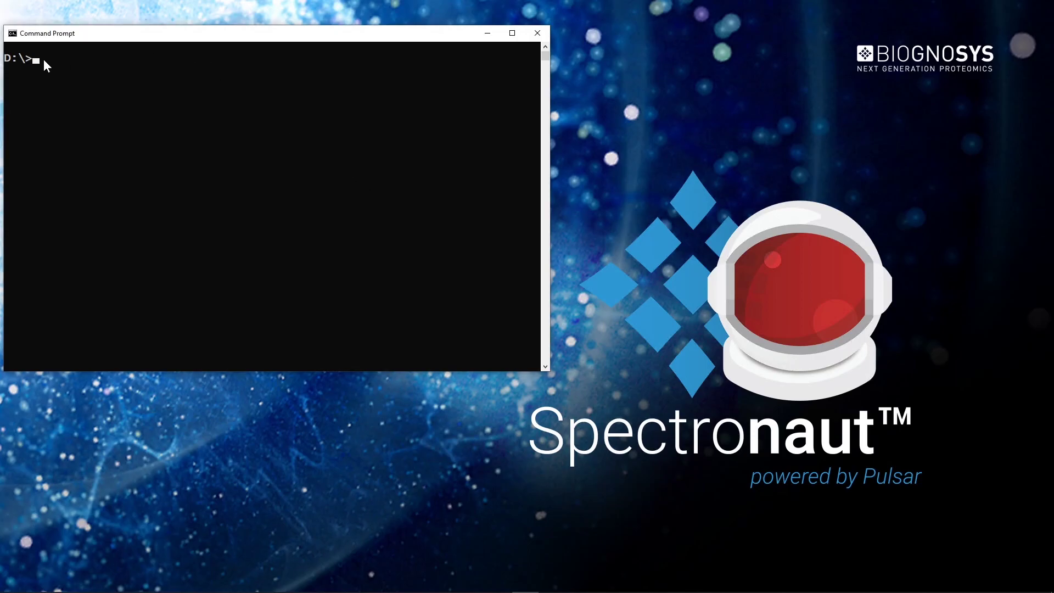
type("\"C:\\Program Files\\Biognosys\\Spectronaut\\bin\\Spectronaut.exe\" -direct -n \"Demo_direct\" -o \"D:\\Demo\\Output\" -fasta \"D:\\Demo\\uniprot_sprot_2019-01-07_HUMAN.bgsfasta\" -r \"D:\\Demo\\raw\\C_D160626_S313-liver-G-040min_MHRM_R01_T0.raw\"")
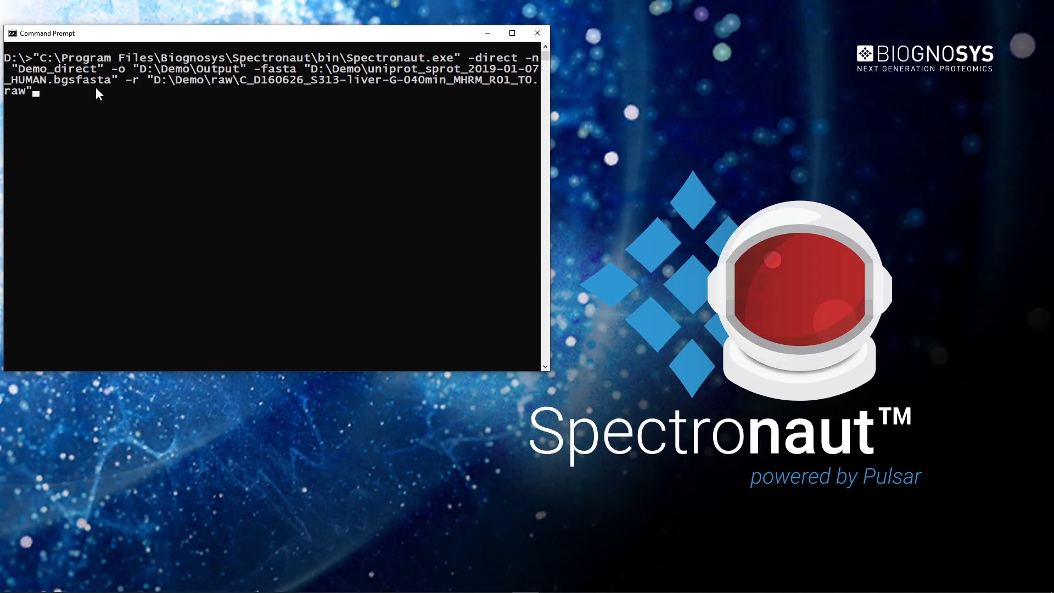
key("Return")
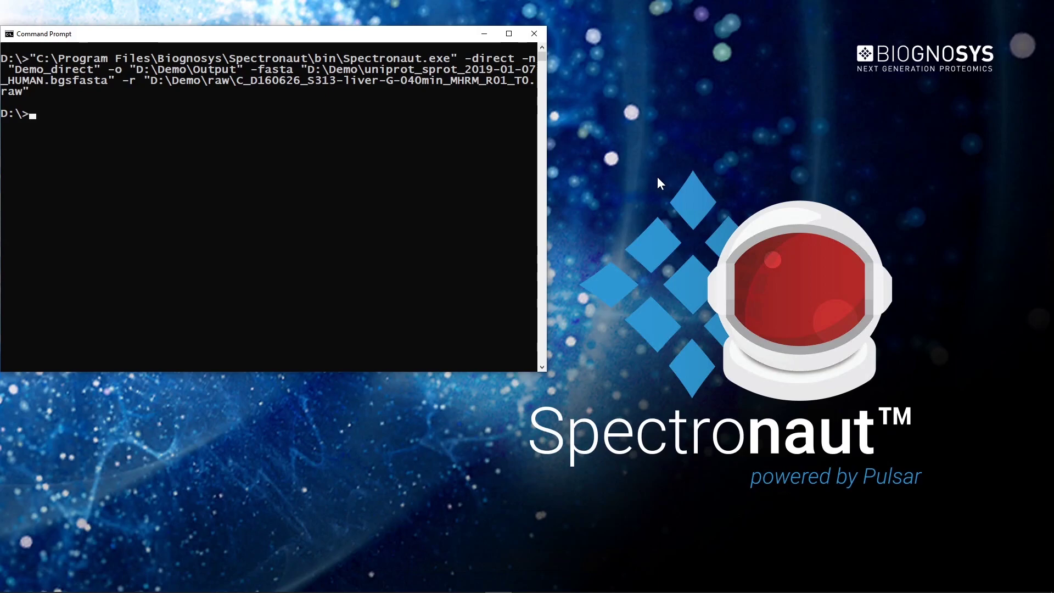
Paste Spectronaut.exe -command "D:\Demo\arguments.txt" at the D:\ prompt.
type("\"C:\\Program Files\\Biognosys\\Spectronaut\\bin\\Spectronaut.exe\" -command \"D:\\Demo\\arguments.txt\"")
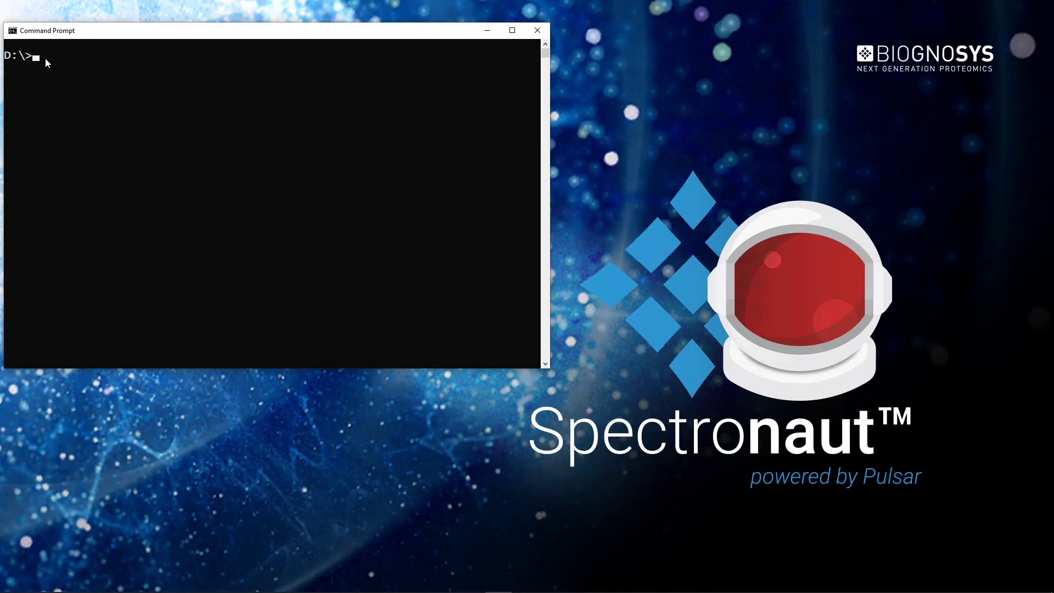
Paste the -lg -se Pulsar command and point out its -k D:\Demo\Demo_library.kit output.
type("\"C:\\Program Files\\Biognosys\\Spectronaut\\bin\\Spectronaut.exe\" -lg -se Pulsar -k \"D:\\Demo\\Demo_library.kit\" -fasta \"D:\\Demo\\uniprot_sprot_2019-01-07_HUMAN.bgsfasta\" -r \"D:\\Demo\\raw\\C_D160626_S313-liver-G-040min_MHRM_R01_T0.raw\"")
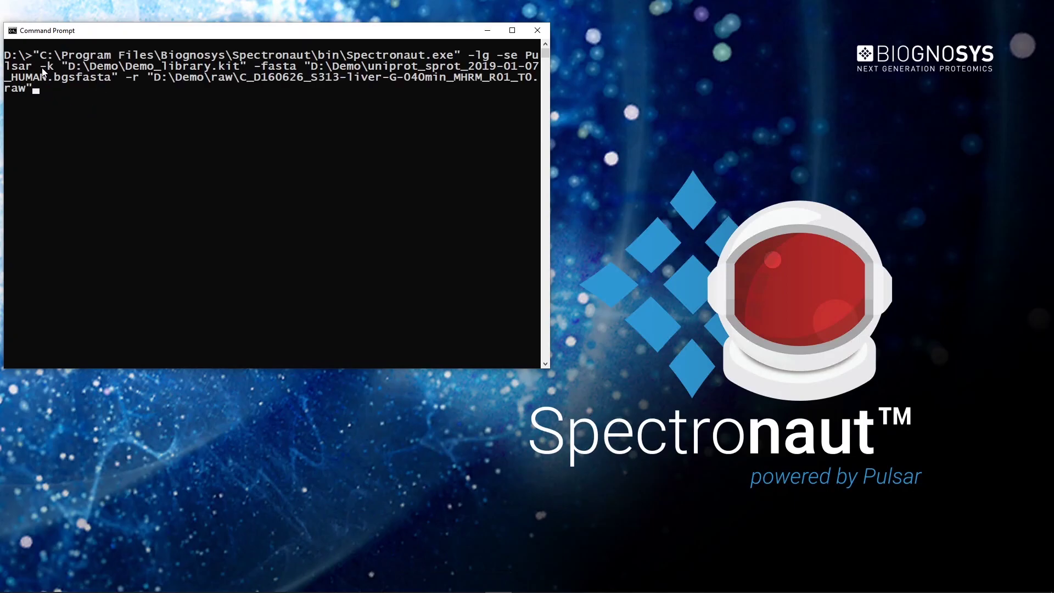
left_click_drag(43, 71, 241, 74)
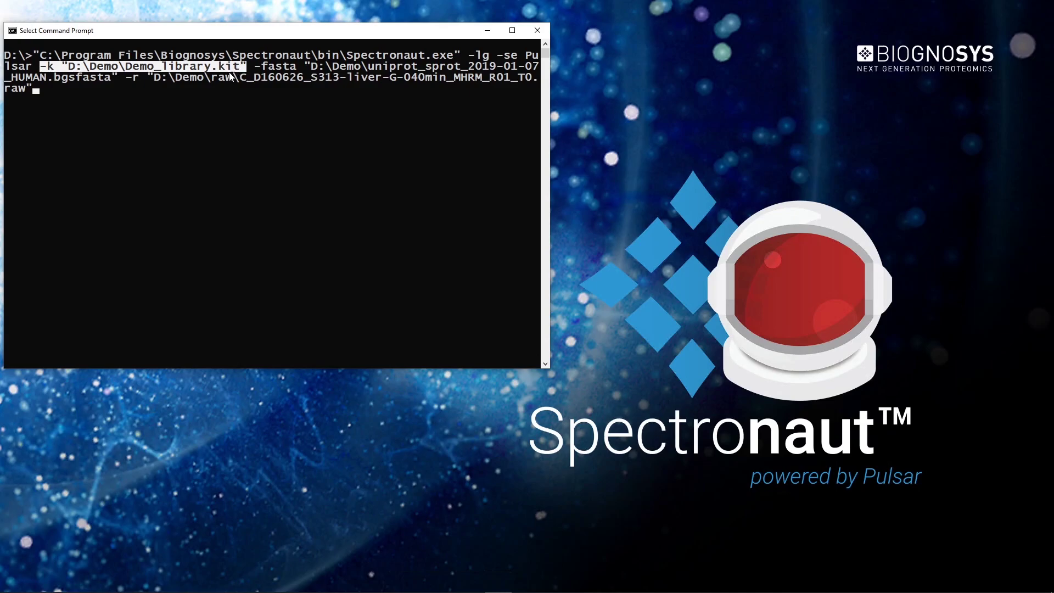